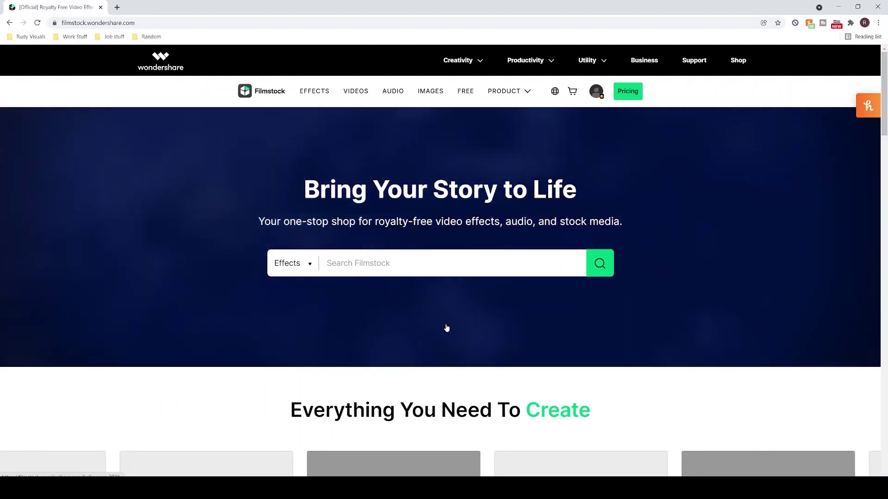
Step: Search Filmstock for Black Friday effects using the recent 'Black Friday' search
click(445, 263)
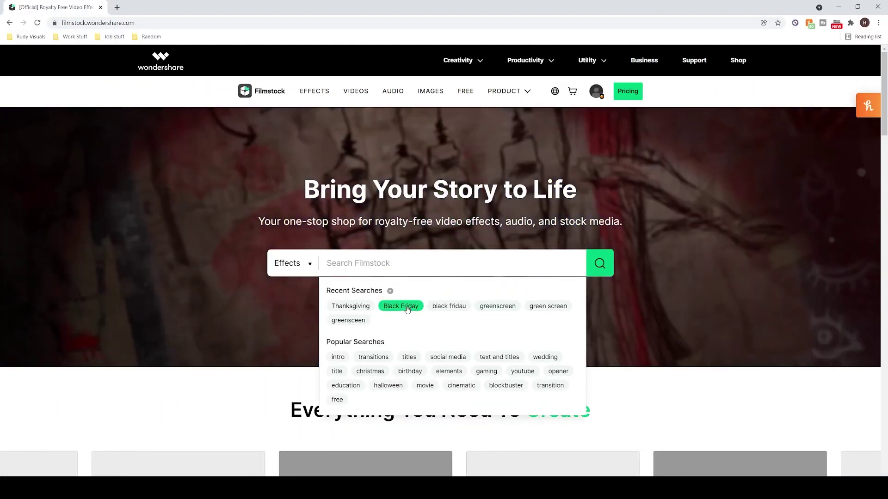
click(407, 307)
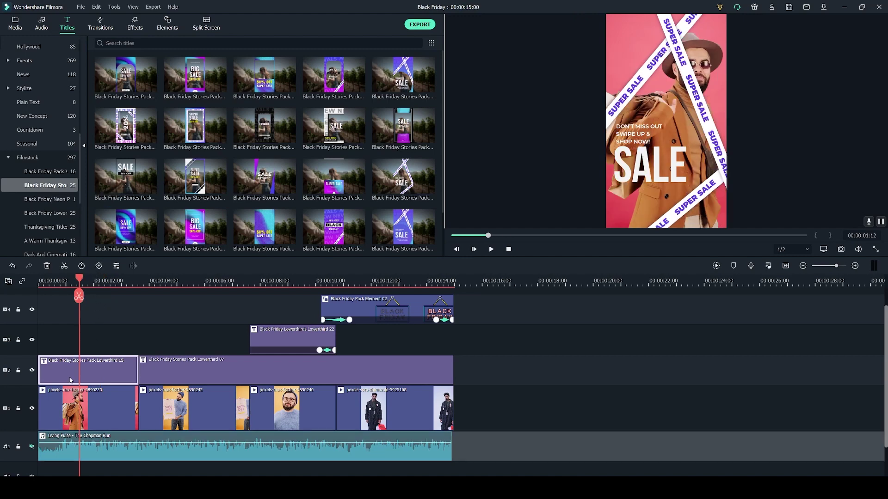
Step: Replace the opening title with the crossed-banner SALE title (LowerThird 15), trimmed to about three seconds
key(Delete)
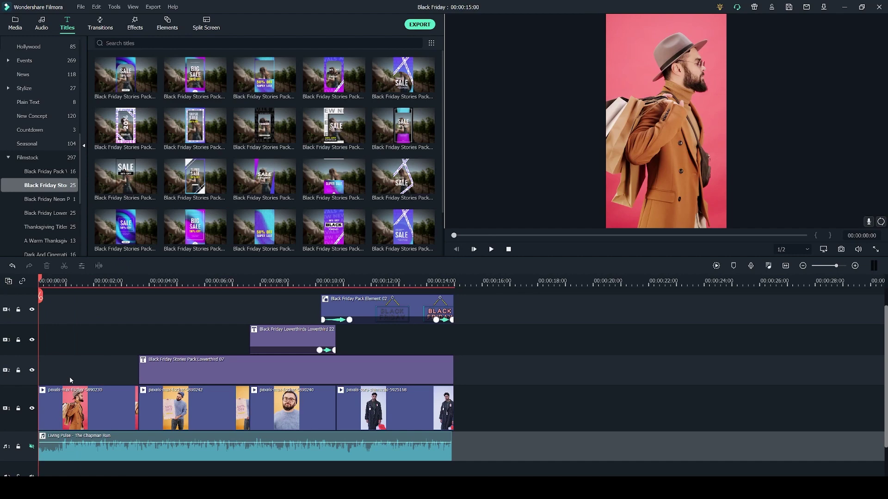
click(389, 84)
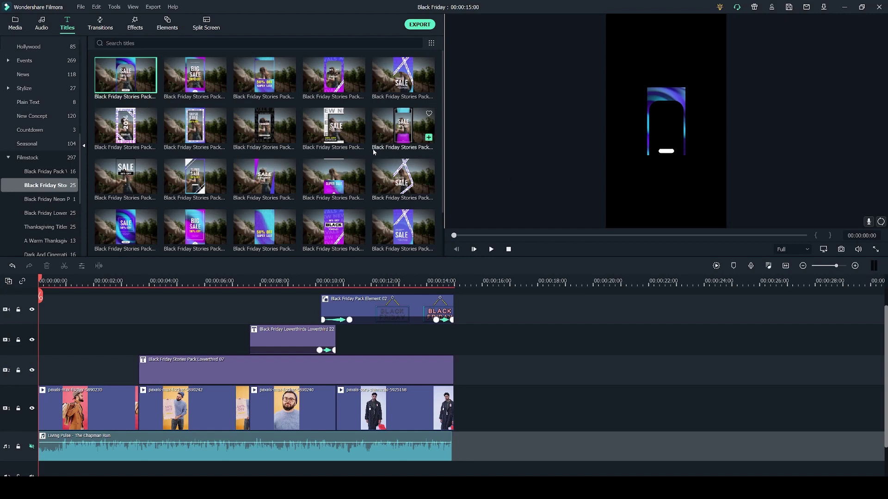
click(399, 176)
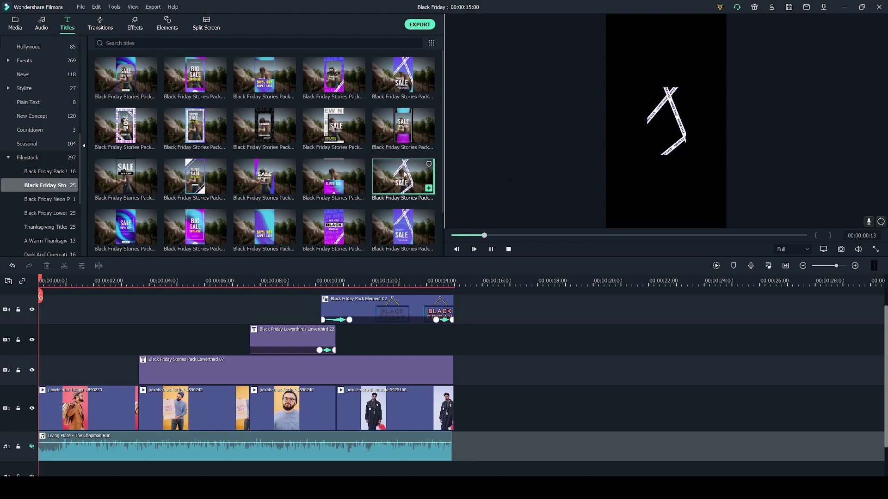
drag(204, 285, 33, 354)
drag(204, 344, 110, 376)
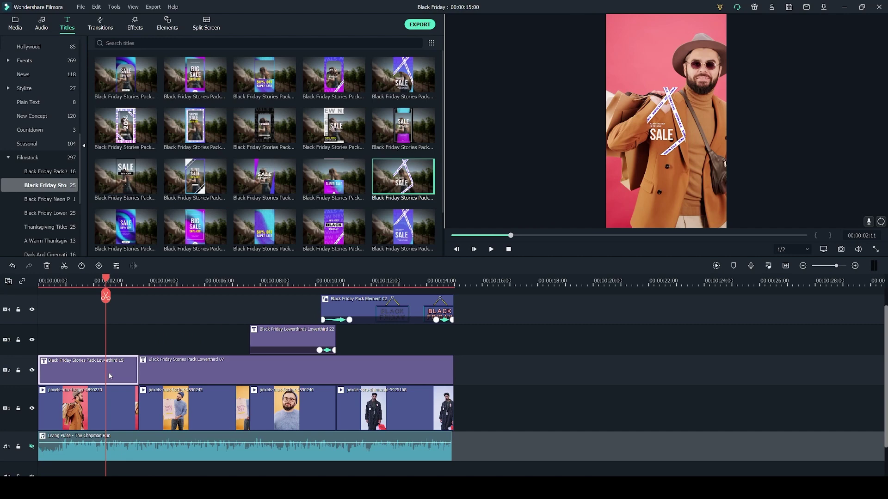
Step: Scale the SALE title to 318.84% and add a 'SWIPE UP &' second line
double_click(93, 377)
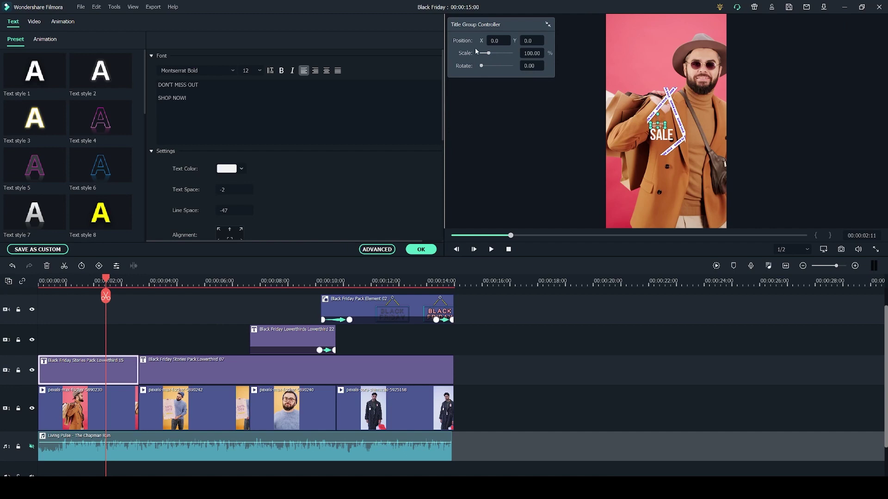
drag(489, 53, 504, 55)
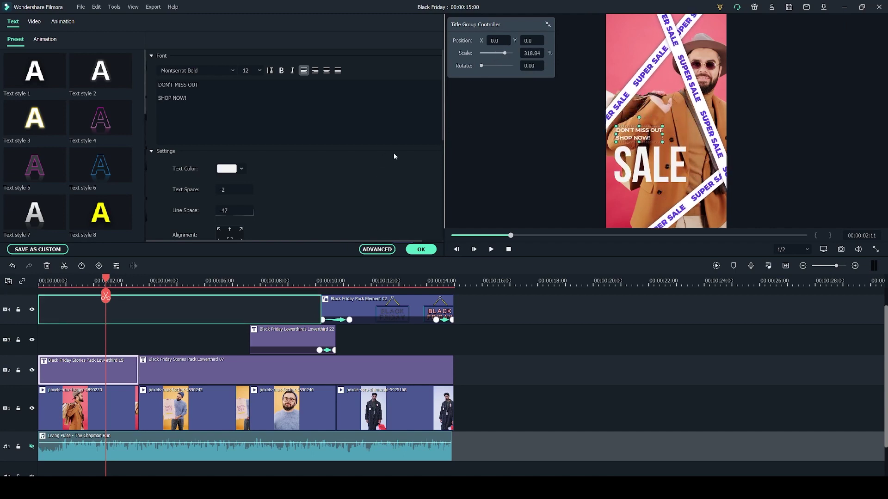
click(255, 90)
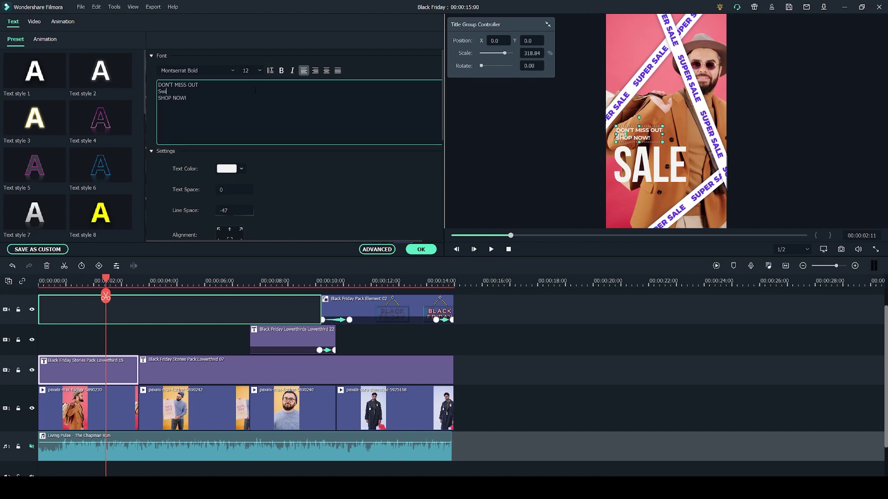
text(Swi)
key(ctrl+a)
text(DON'T MISS OUT SWIPE UP & SHOP NOW!)
Step: Set the title text's line spacing to 0 and confirm the edit
key(ctrl+a)
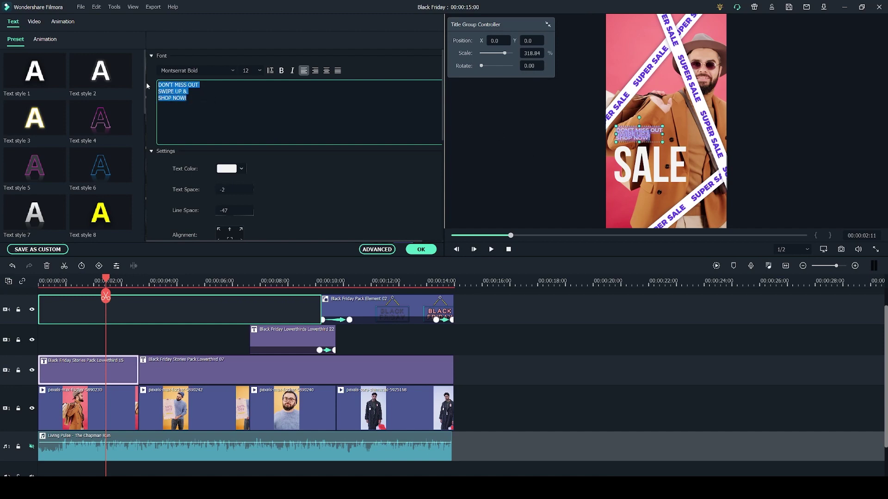
triple_click(234, 210)
text(0)
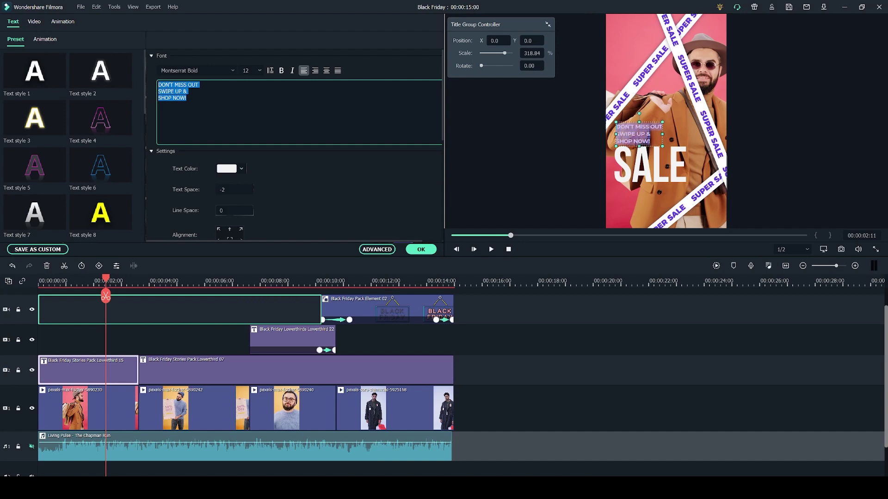
click(219, 101)
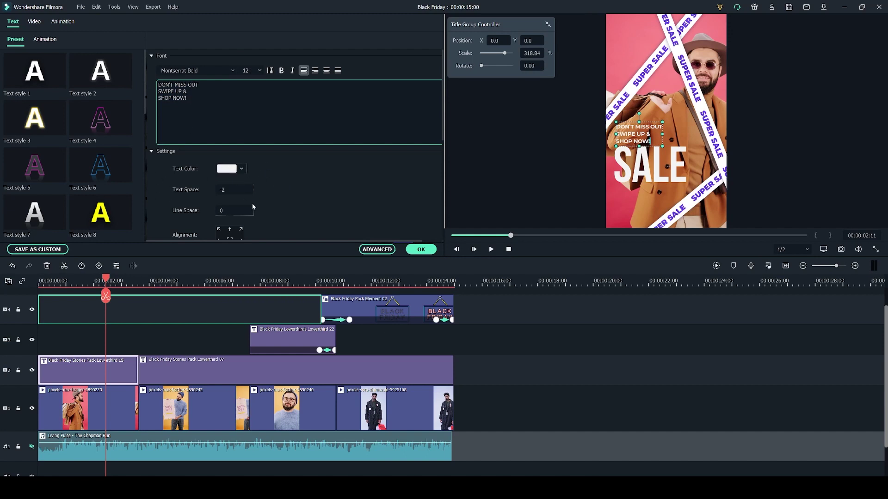
click(634, 187)
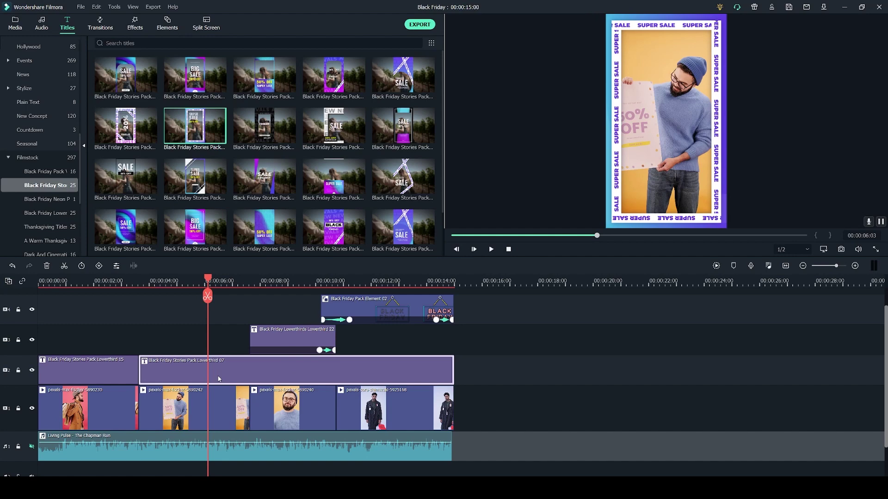
Step: Replace the Lowerthird 07 title with the SUPER SALE border frame, scaled to 318.84%
key(Delete)
click(219, 137)
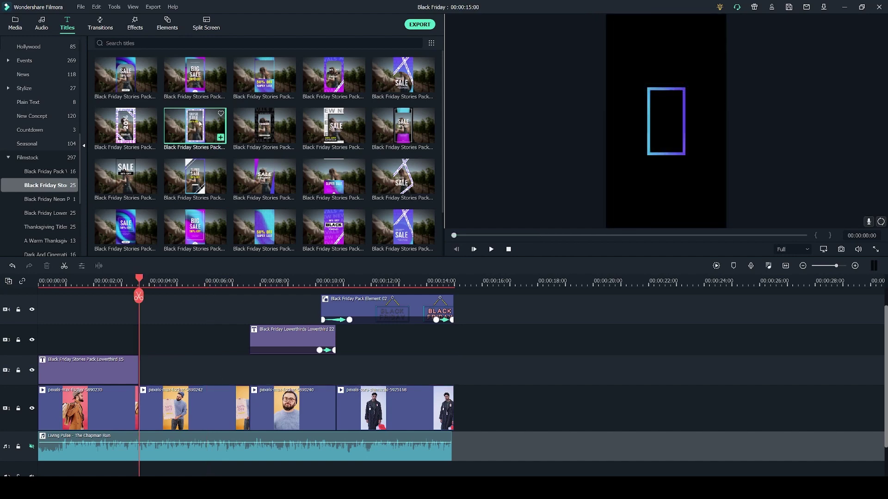
drag(192, 226, 453, 372)
double_click(209, 375)
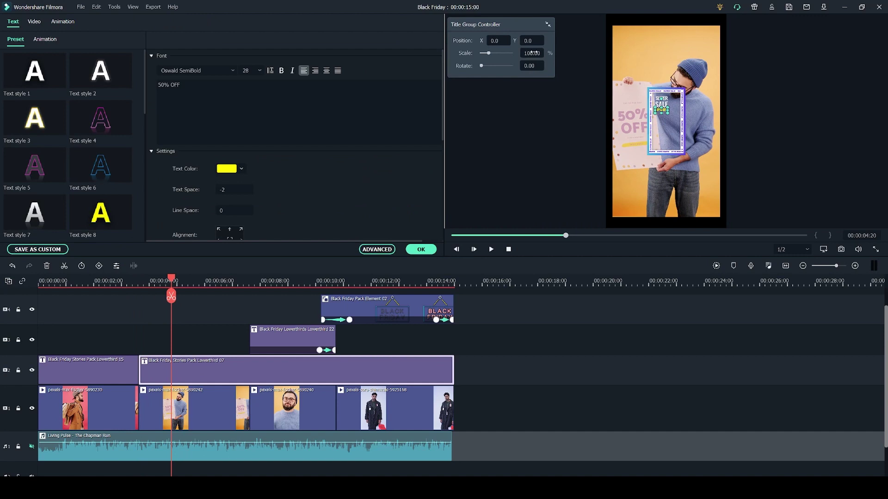
drag(486, 57, 507, 53)
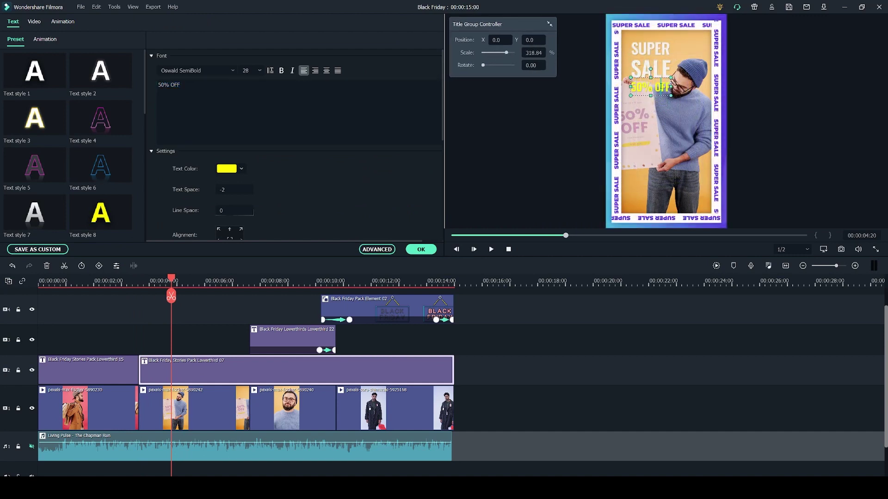
Step: Remove the 50% OFF, SALE and SUPER text, keeping only the frame border
click(200, 86)
key(ctrl+a)
key(BackSpace)
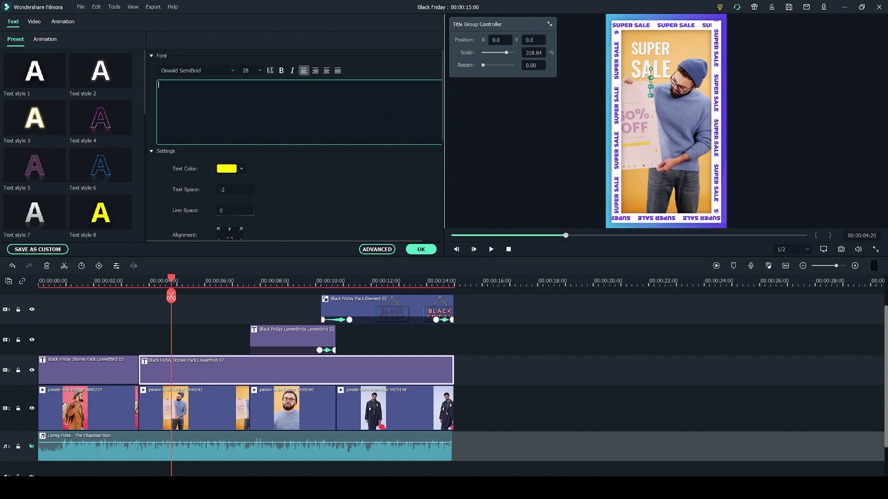
click(642, 74)
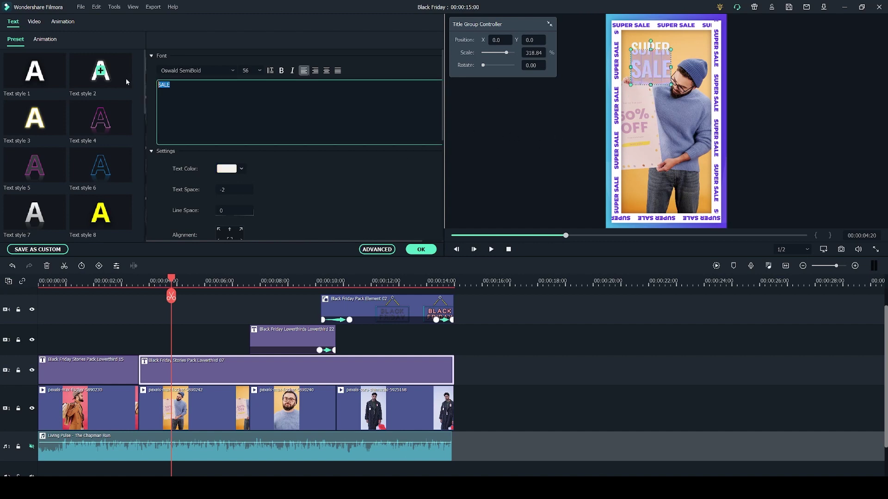
click(651, 48)
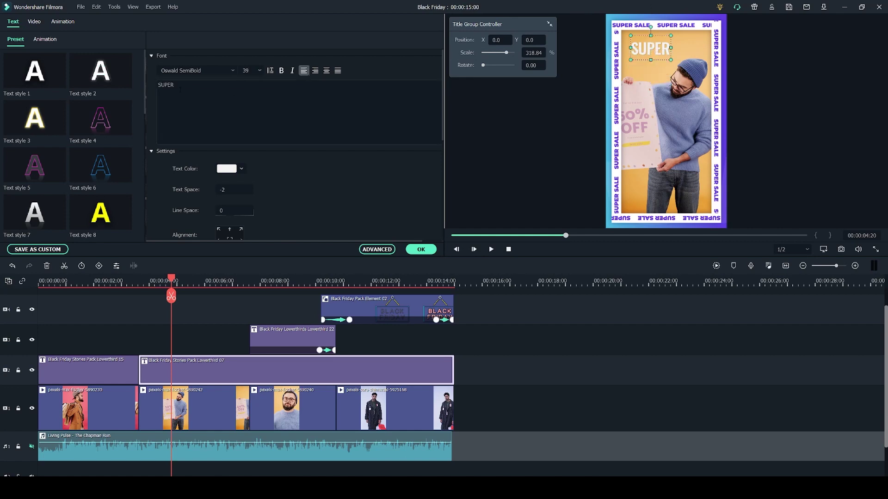
click(421, 249)
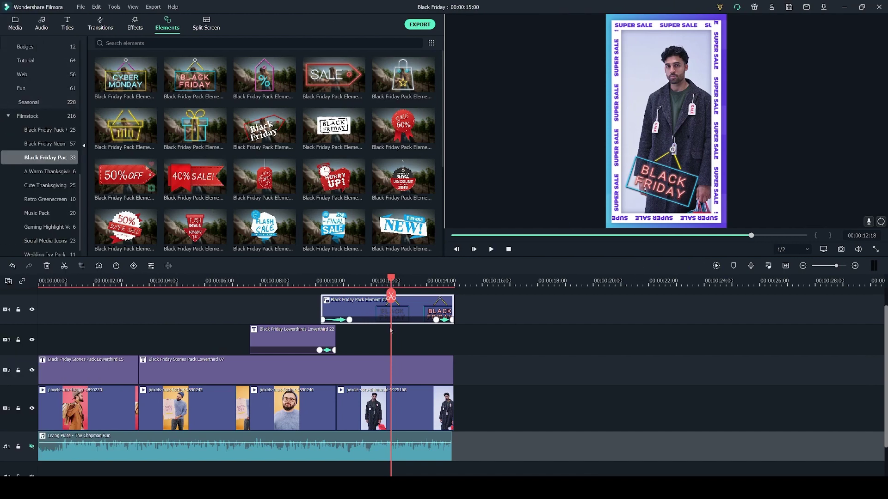
Step: Replace the hanging BLACK FRIDAY tag on track 4 with the neon BLACK FRIDAY sign at the playhead
scroll(438, 94, down, 3)
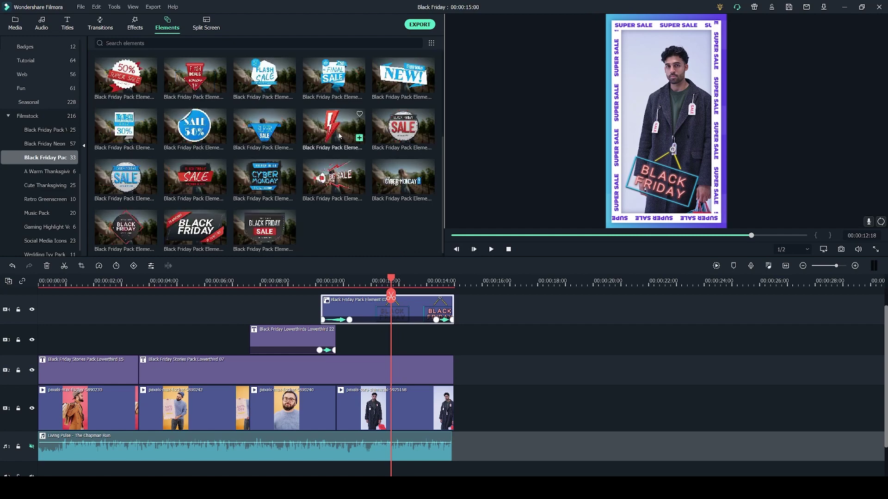
scroll(277, 138, up, 3)
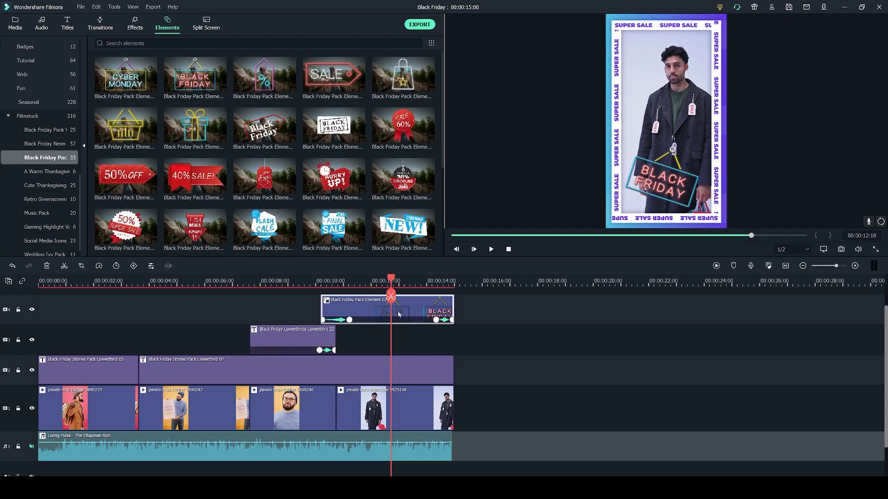
key(Delete)
click(384, 282)
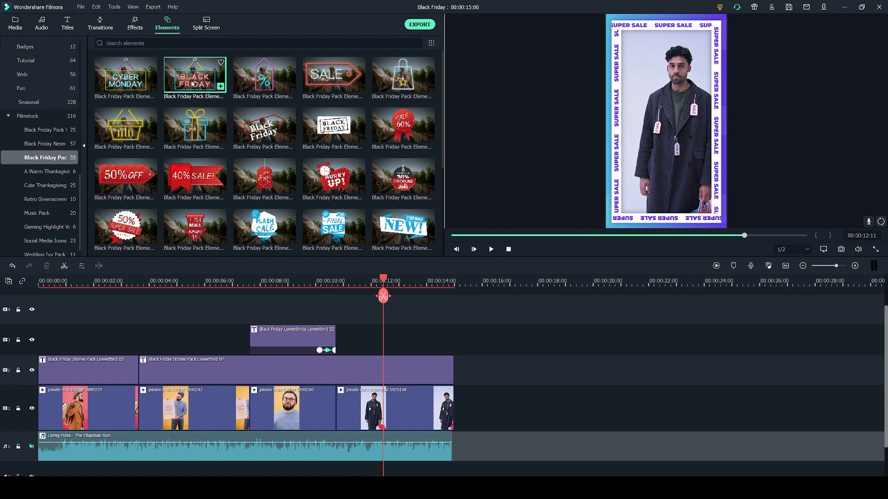
drag(186, 75, 407, 319)
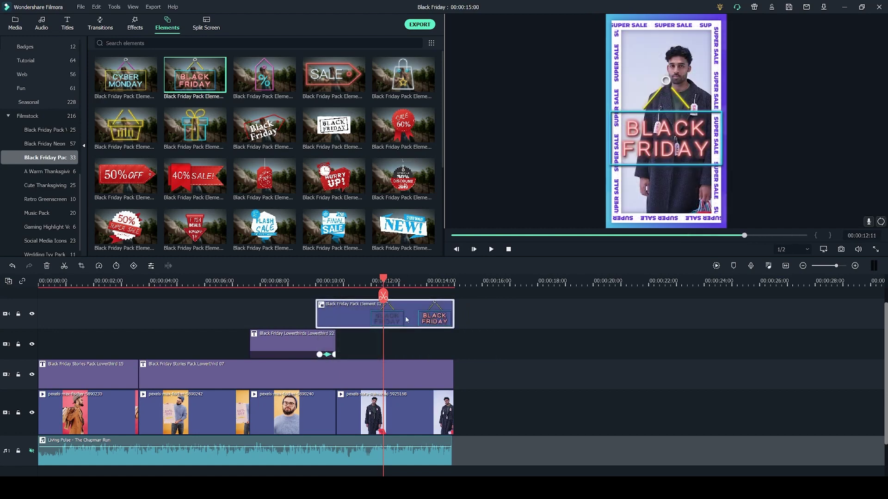
Step: Move the neon sign low in the frame, tilted to 10.32° and scaled to 61.15%
double_click(400, 318)
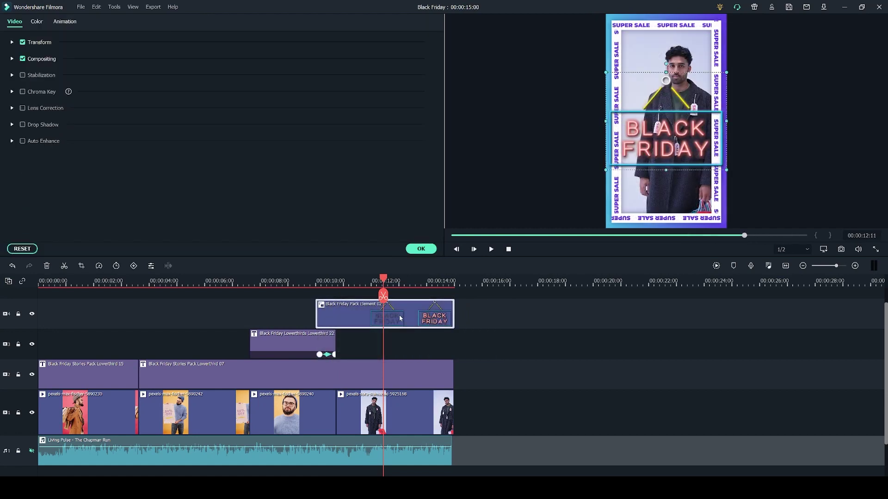
drag(729, 72, 691, 101)
drag(657, 145, 664, 186)
mouse_move(660, 129)
mouse_down()
mouse_move(708, 140)
mouse_move(711, 132)
mouse_move(688, 119)
mouse_move(610, 126)
mouse_move(690, 119)
mouse_move(718, 131)
mouse_move(666, 123)
mouse_up()
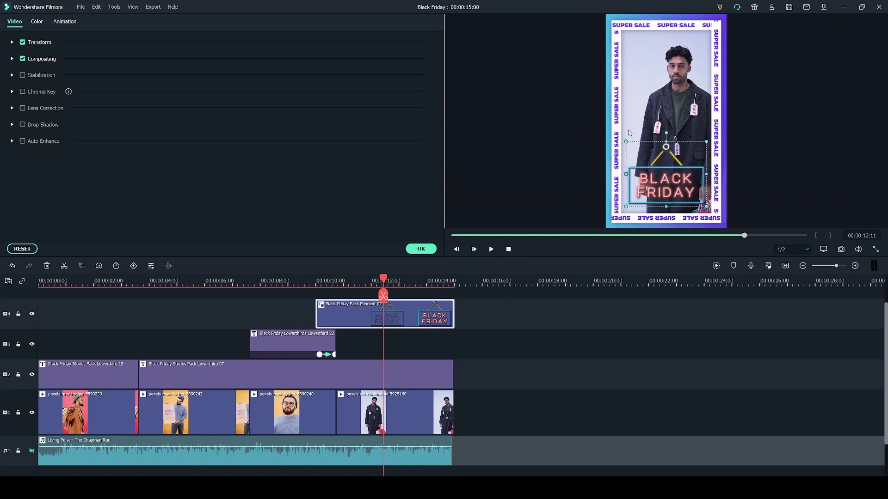
click(12, 42)
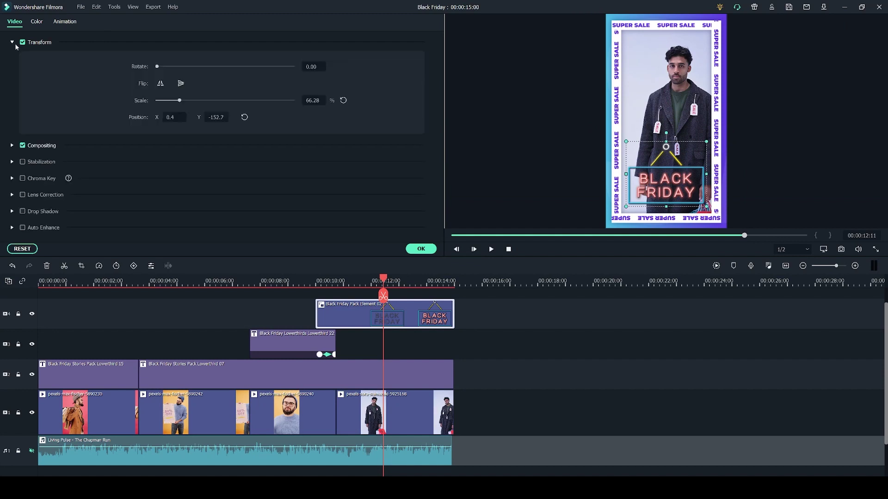
drag(157, 67, 160, 67)
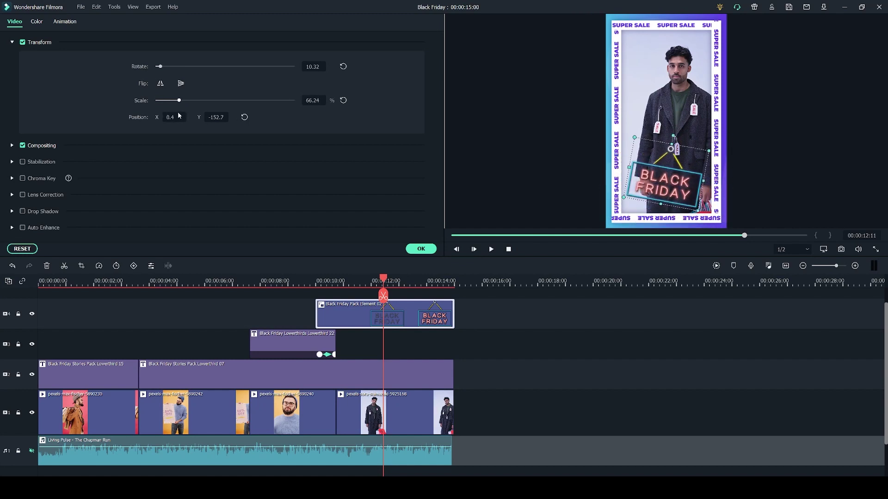
drag(179, 115, 176, 115)
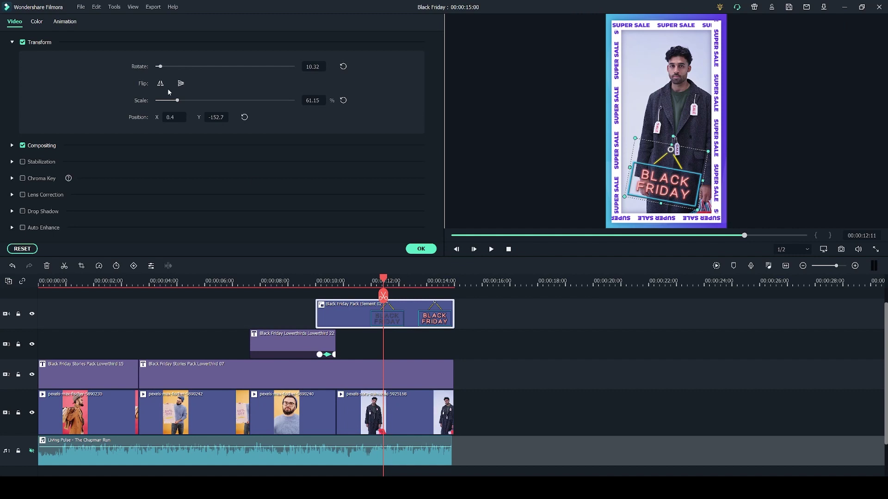
Step: Add a Fade In preset to the neon sign's start and an out animation to its end
click(66, 22)
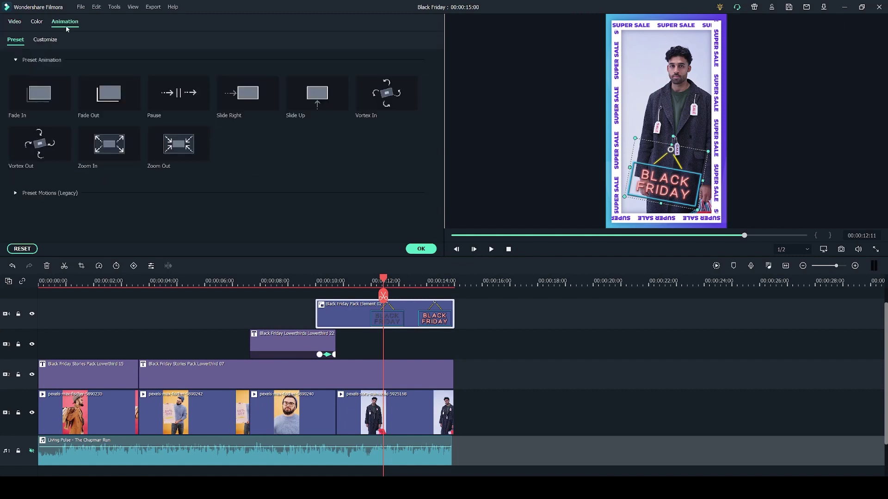
drag(41, 99, 318, 317)
mouse_move(178, 144)
mouse_down()
mouse_move(171, 153)
mouse_move(434, 316)
mouse_up()
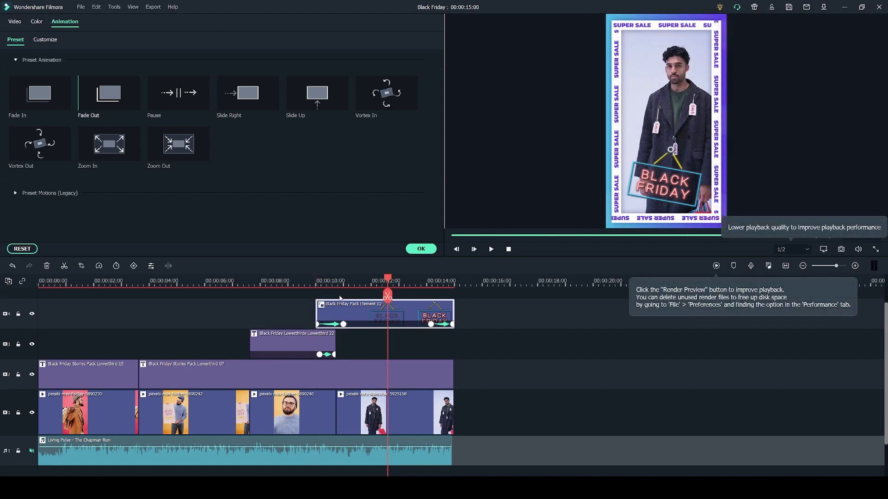
drag(343, 325, 342, 325)
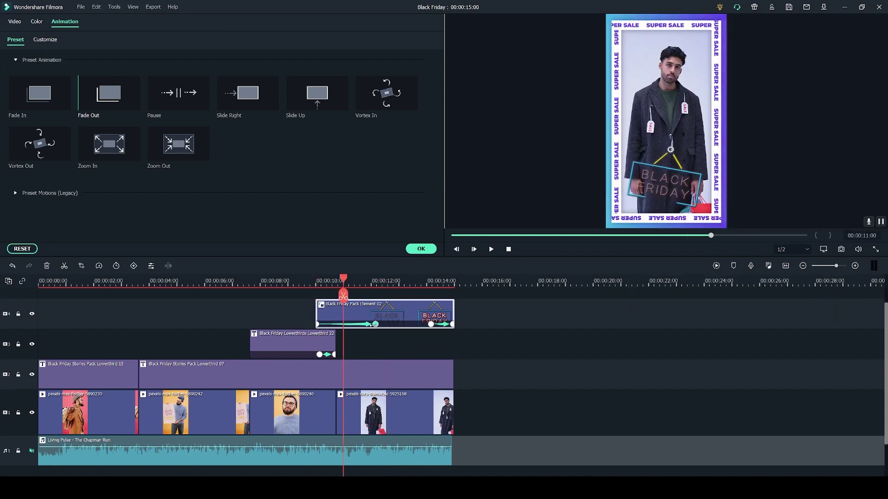
click(346, 334)
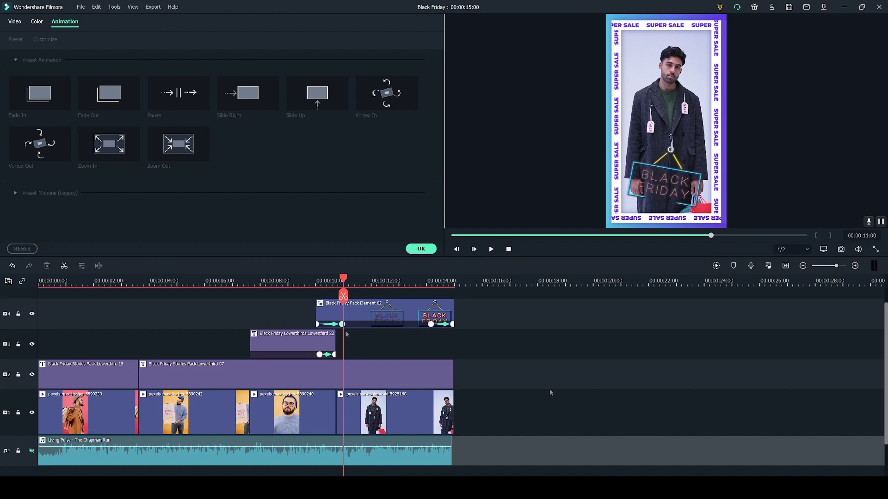
Step: Open Black Friday 2 from recent projects and return to its opening Cyber Monday title frame
click(82, 9)
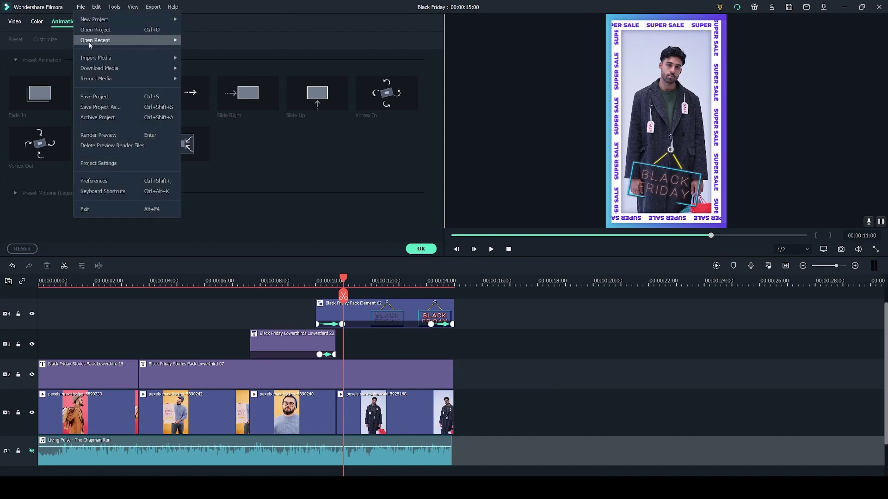
click(117, 37)
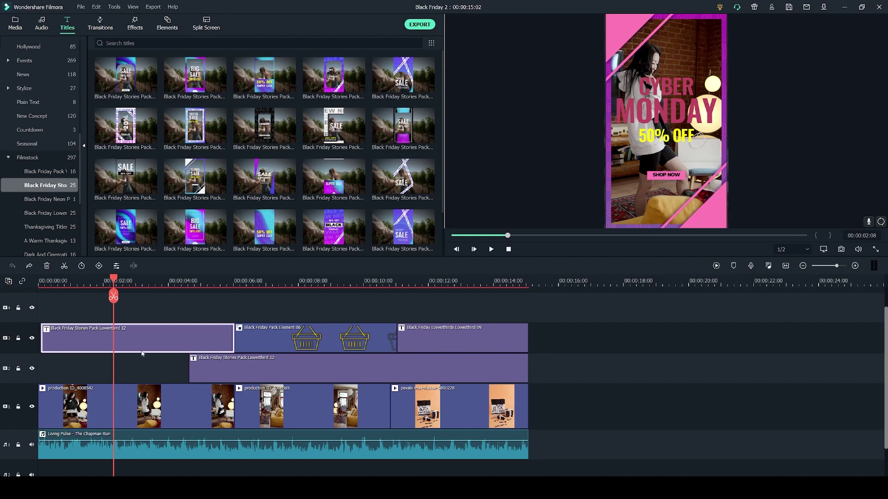
click(277, 281)
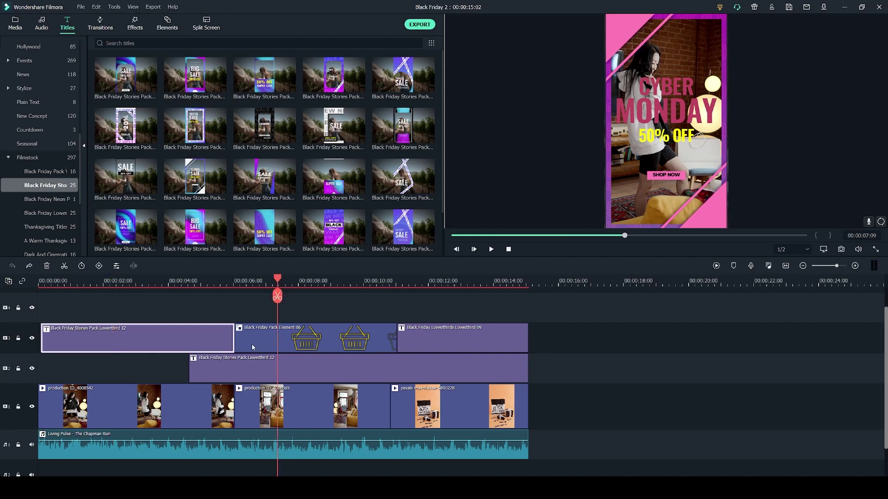
click(146, 281)
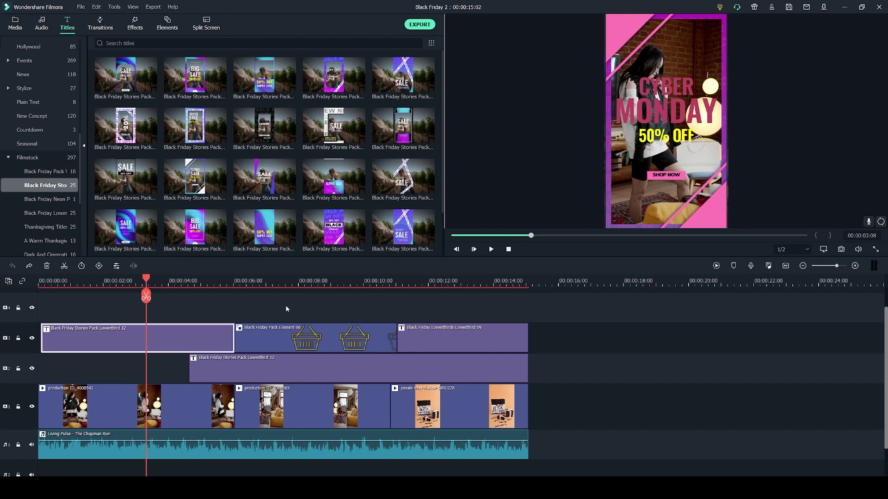
click(323, 308)
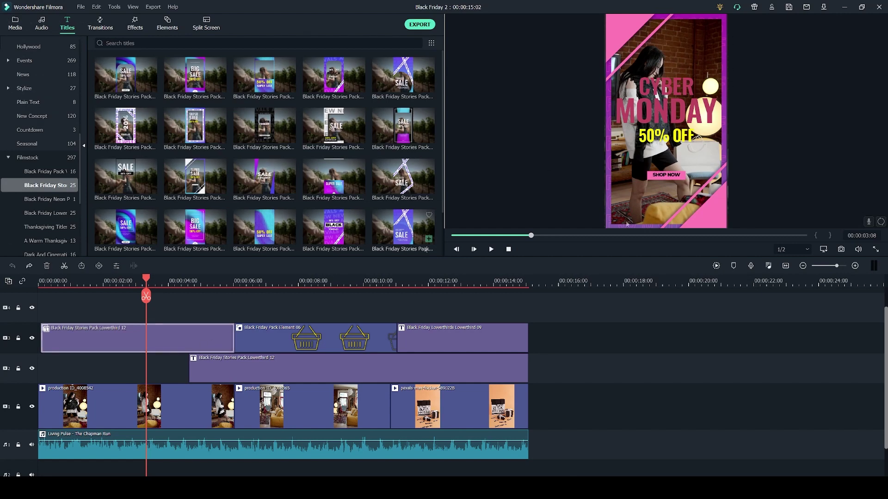
Step: Set the Cyber Monday title's white balance temperature and tint to -100, turning its frame cyan
double_click(149, 338)
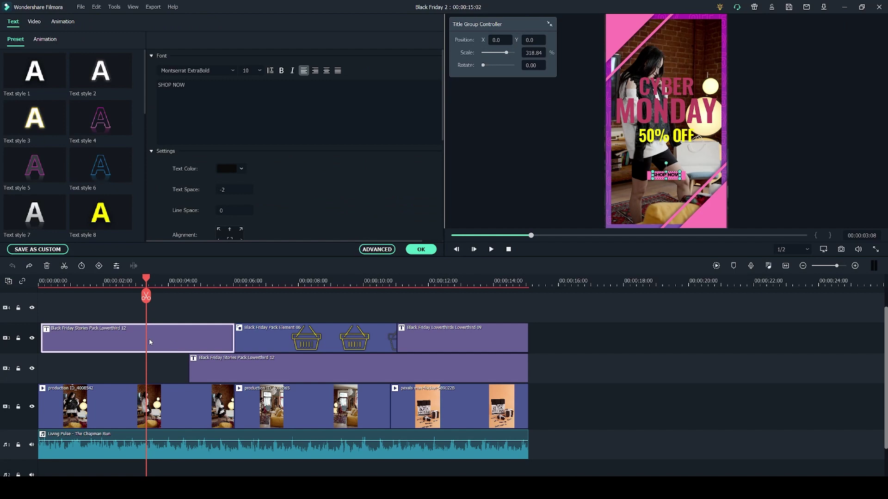
click(623, 28)
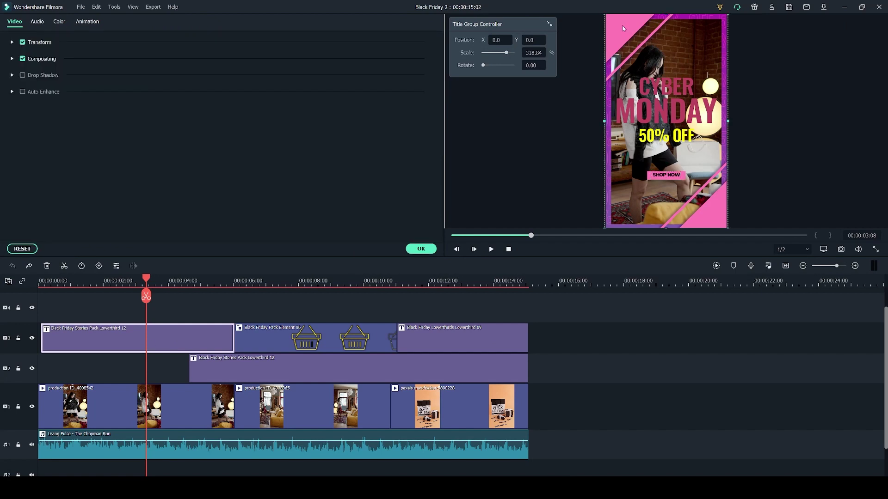
click(59, 23)
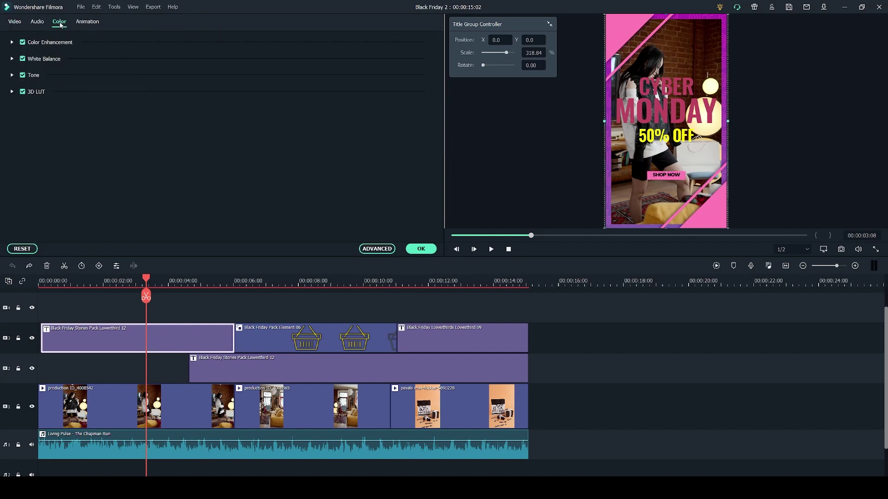
click(12, 59)
click(343, 100)
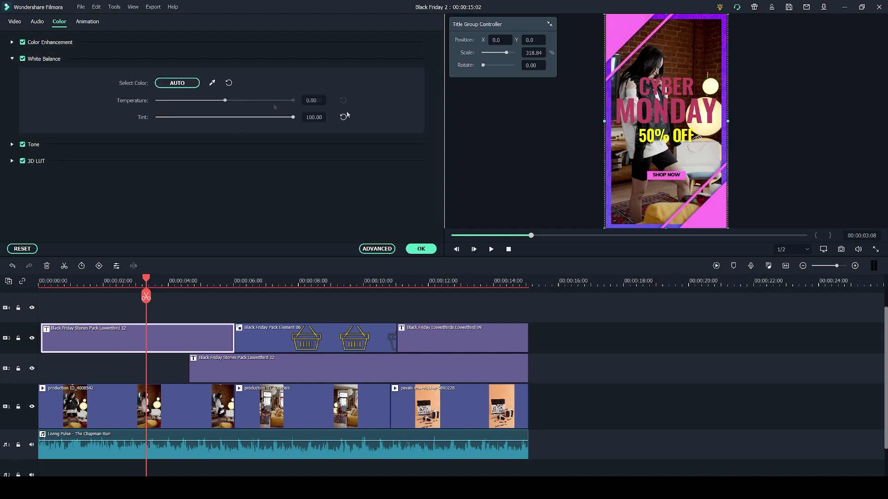
click(343, 117)
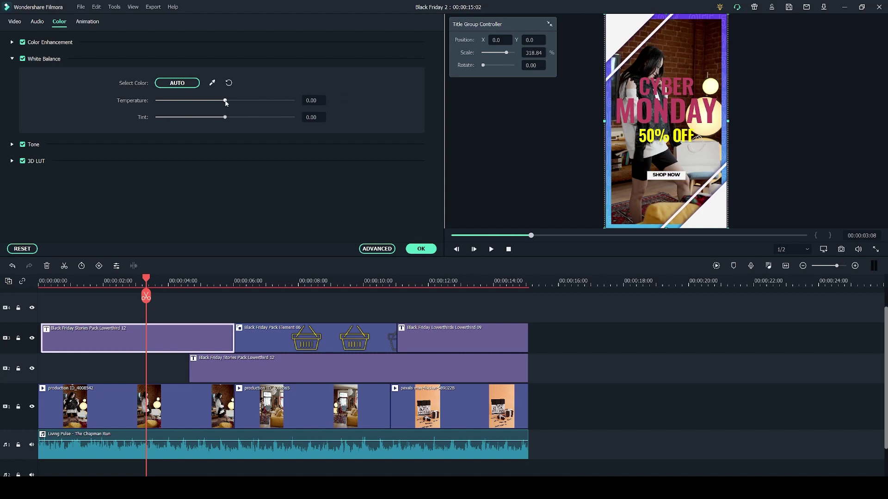
drag(226, 103, 347, 107)
drag(225, 117, 167, 117)
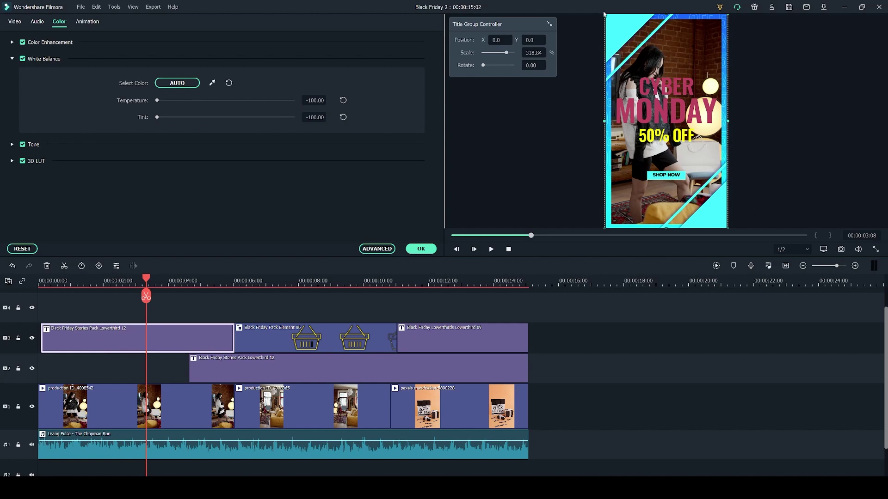
key(Escape)
click(81, 7)
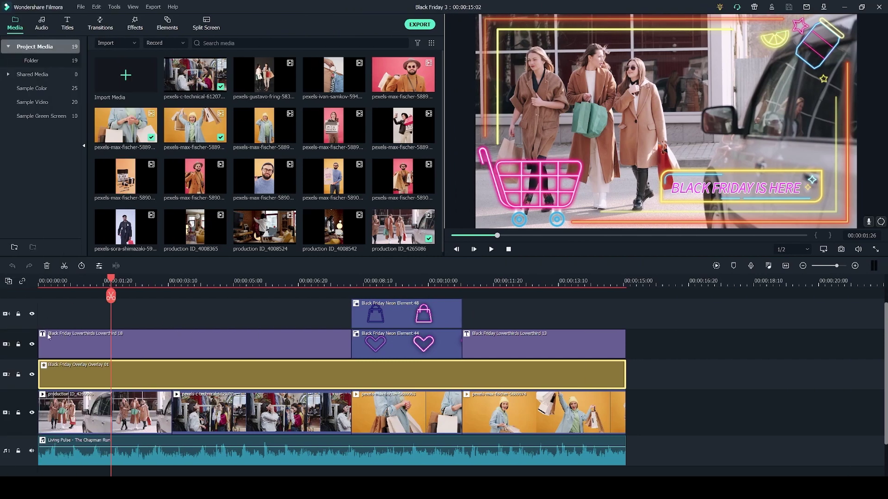
Step: In Black Friday 3, check the clips including Neon Element 48, then select Overlay 01 on track 2
click(164, 351)
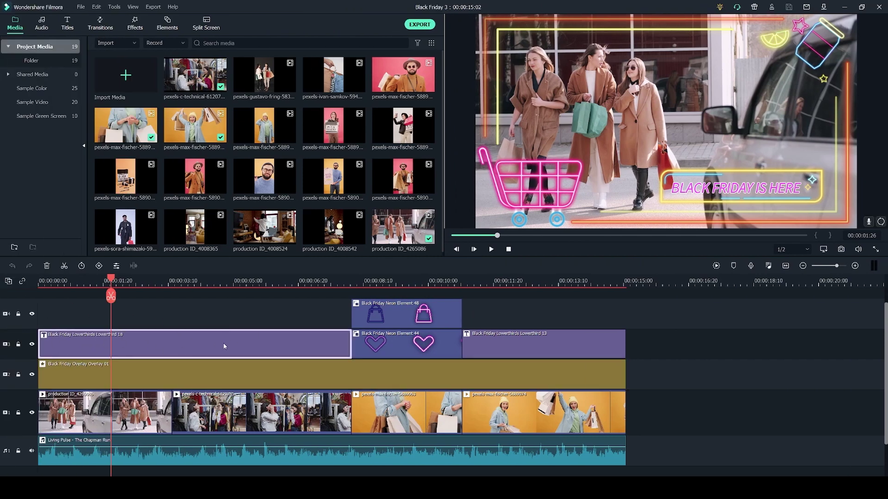
click(74, 373)
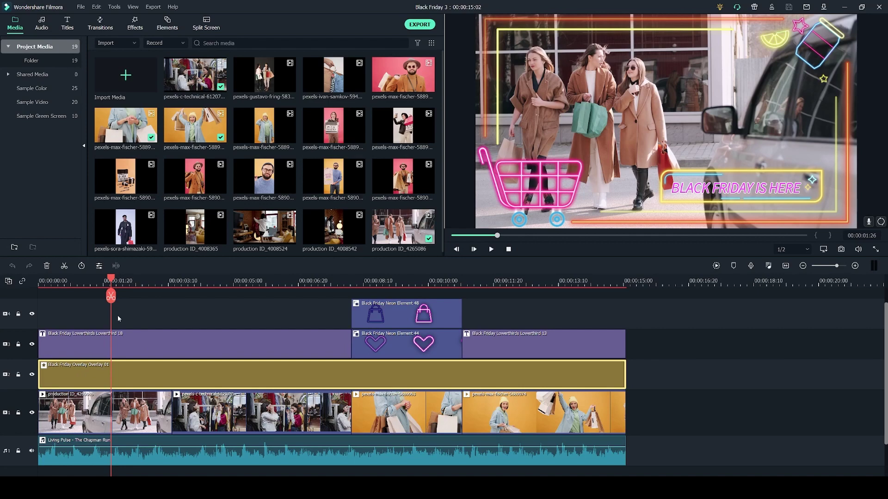
click(390, 315)
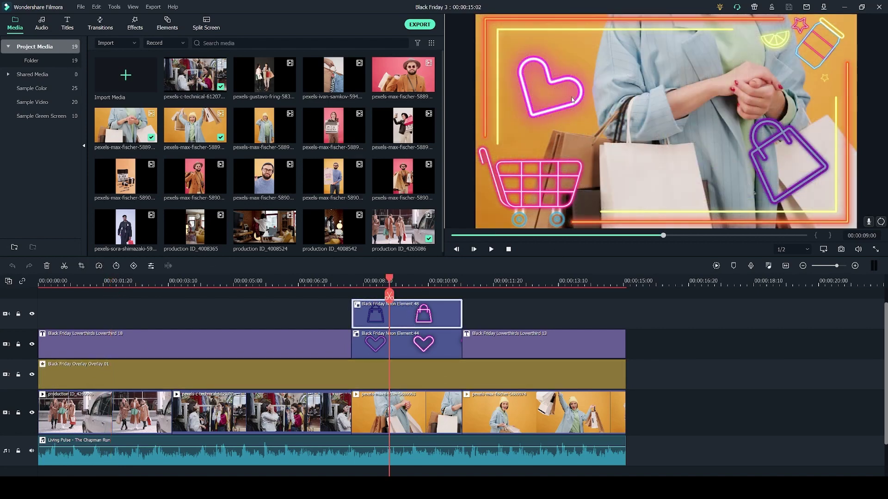
click(224, 373)
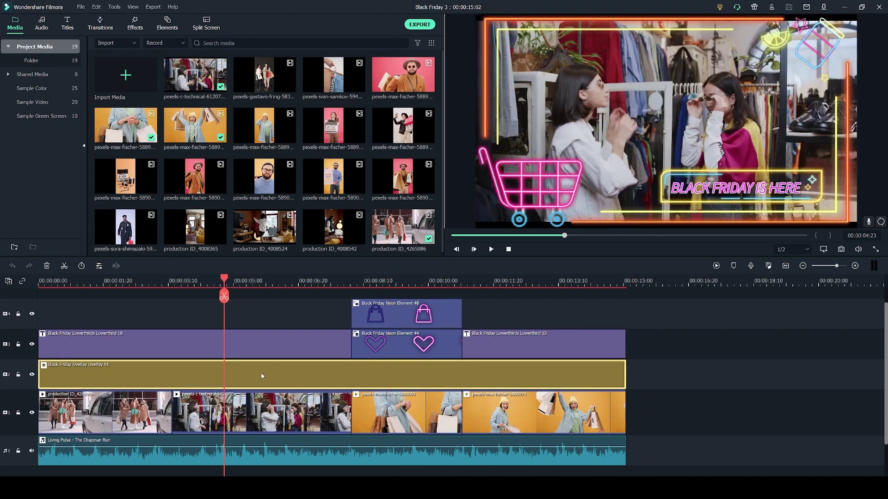
Step: Delete the Overlay 01 clip and preview neon frames from Filmstock's Black Friday Overlay pack
key(Delete)
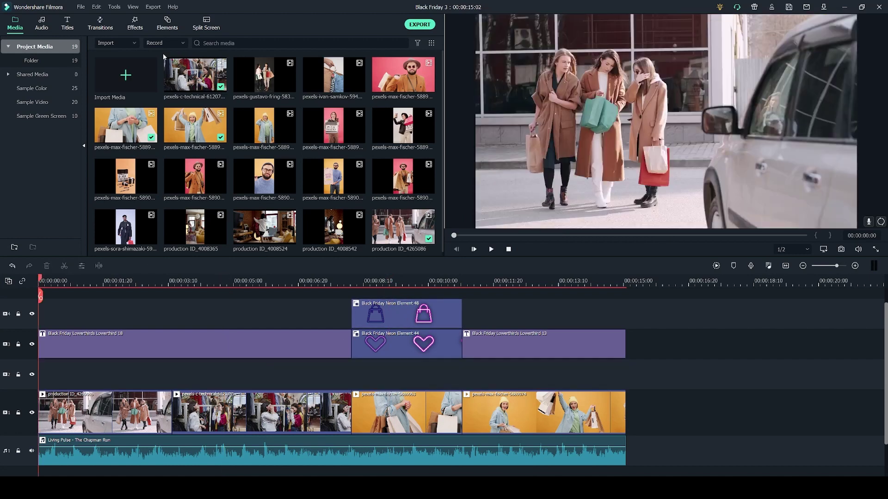
click(134, 23)
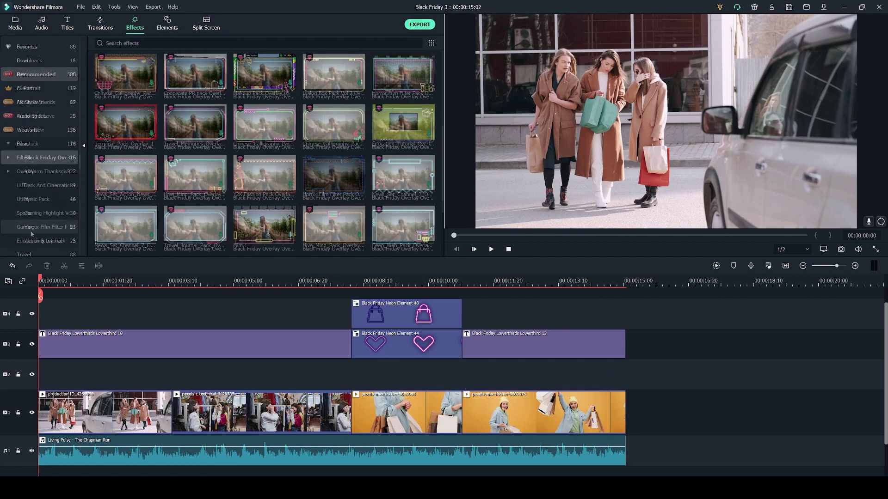
scroll(42, 157, down, 5)
click(39, 158)
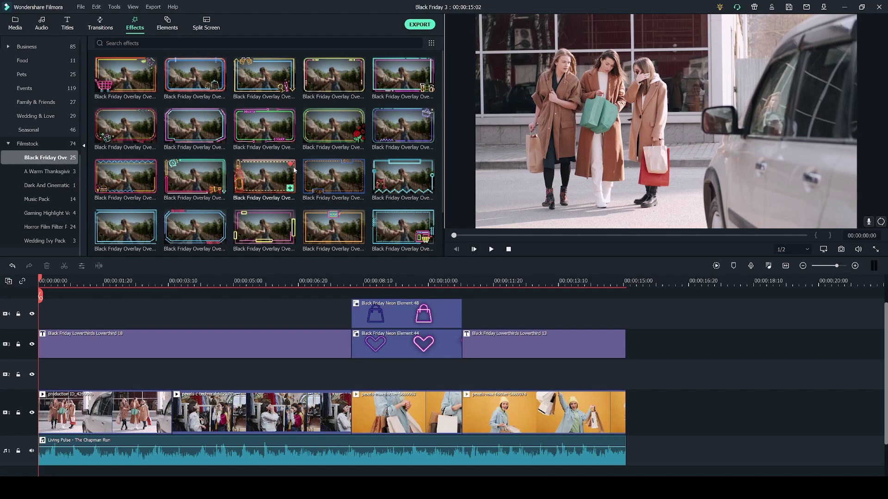
click(124, 79)
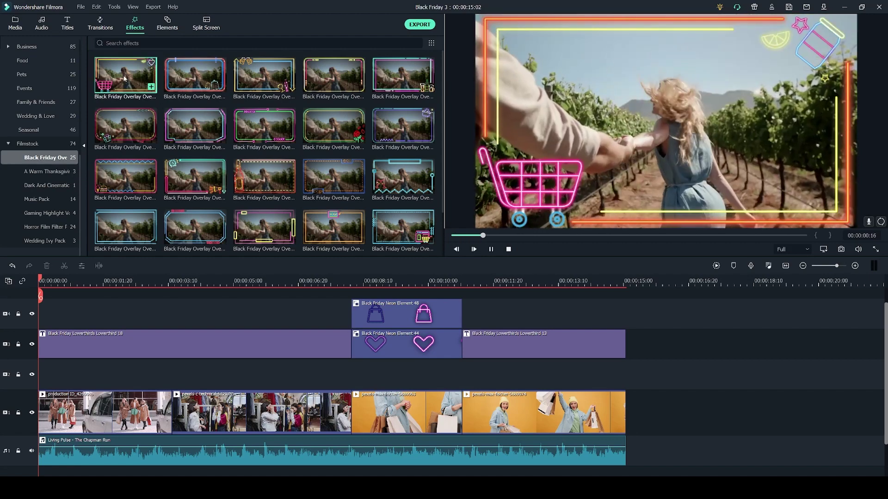
click(252, 136)
Step: Place Black Friday Overlay 01, the neon shopping-cart frame, at the timeline start beneath the titles
drag(251, 136, 220, 315)
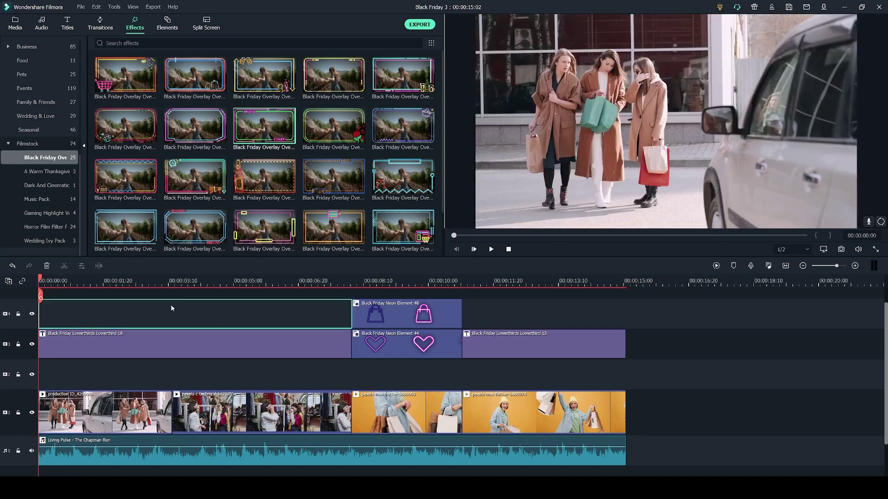
mouse_move(128, 81)
drag(128, 81, 43, 370)
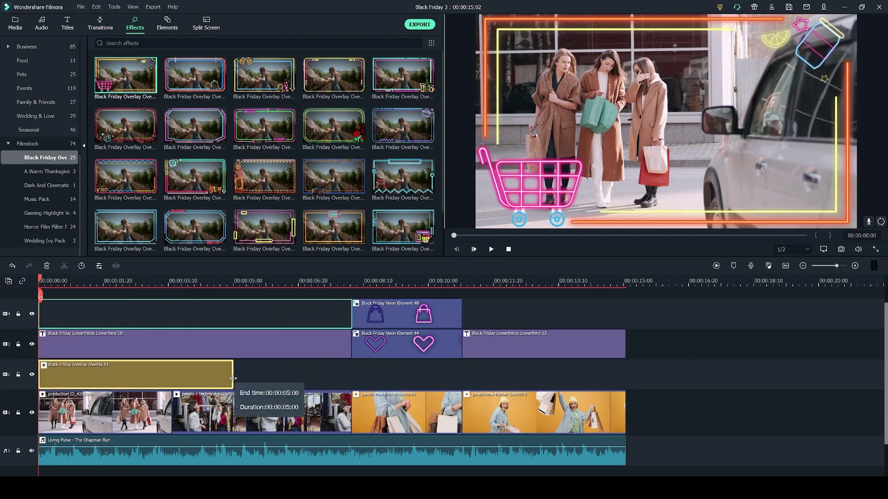